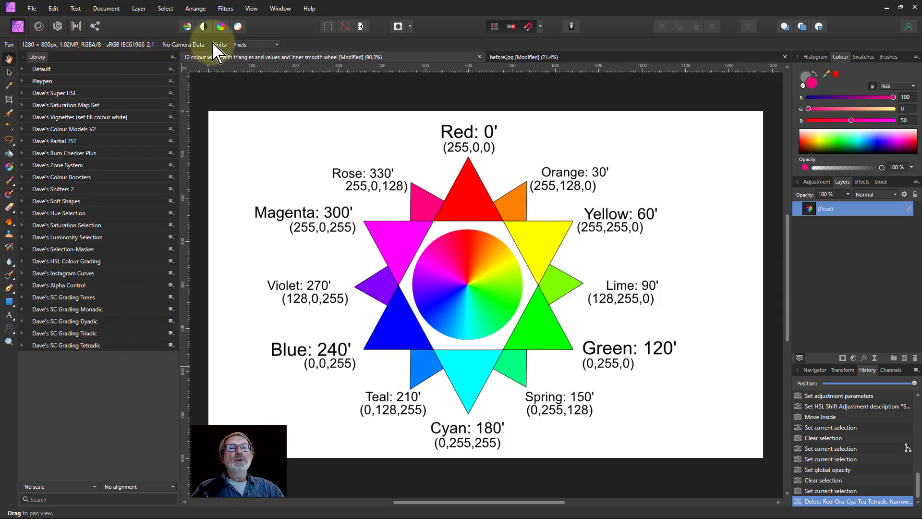
- Expand the Dave's SC Grading Tetradic category in the Library after checking the view and panel menus
left_click(255, 8)
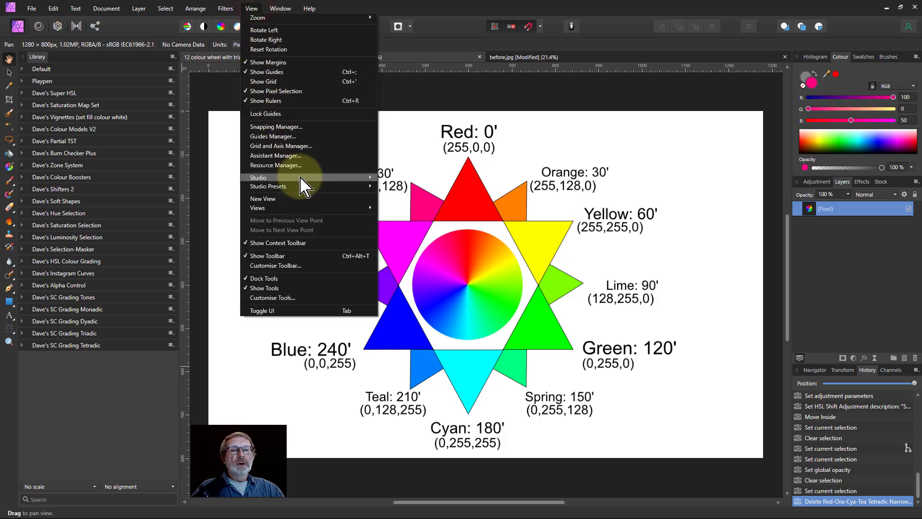
mouse_move(305, 179)
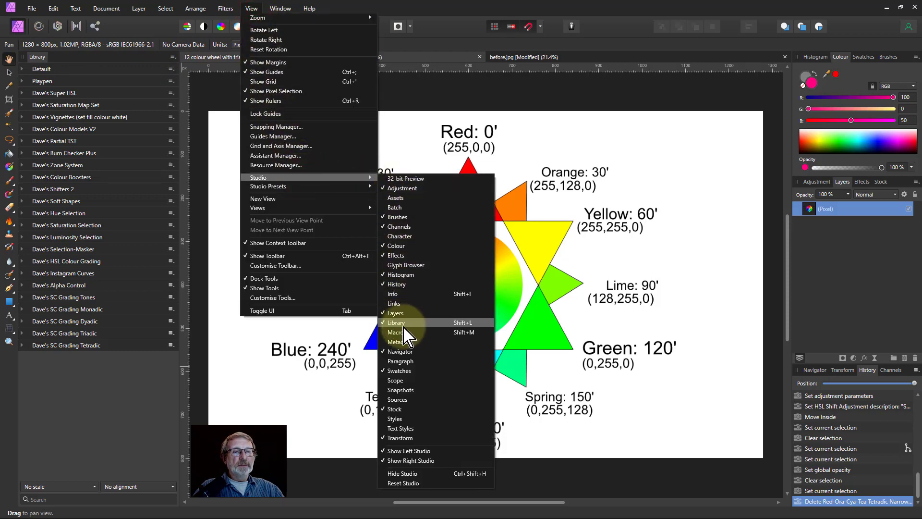
left_click(109, 400)
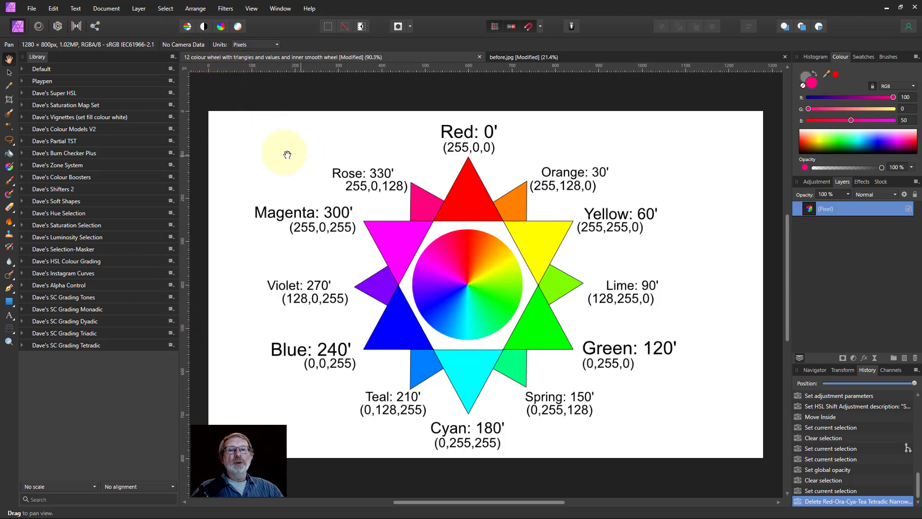
left_click(173, 57)
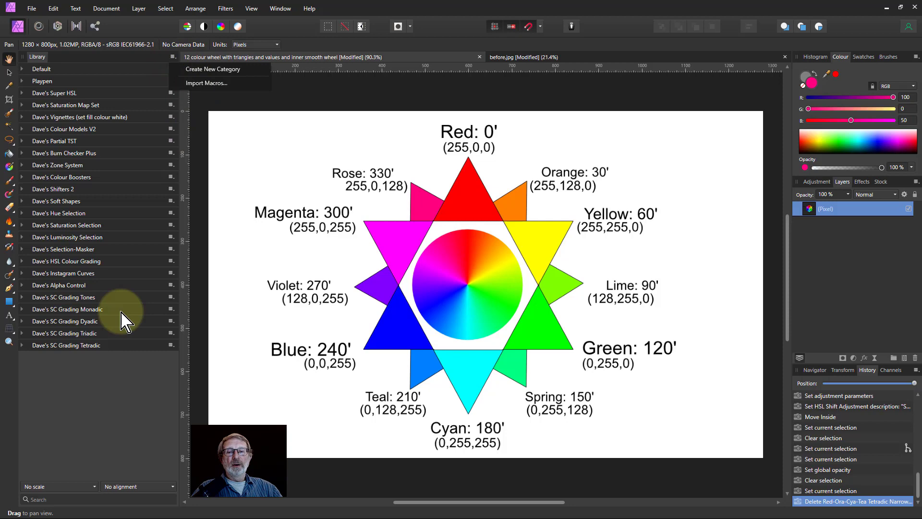
left_click(93, 387)
left_click(22, 345)
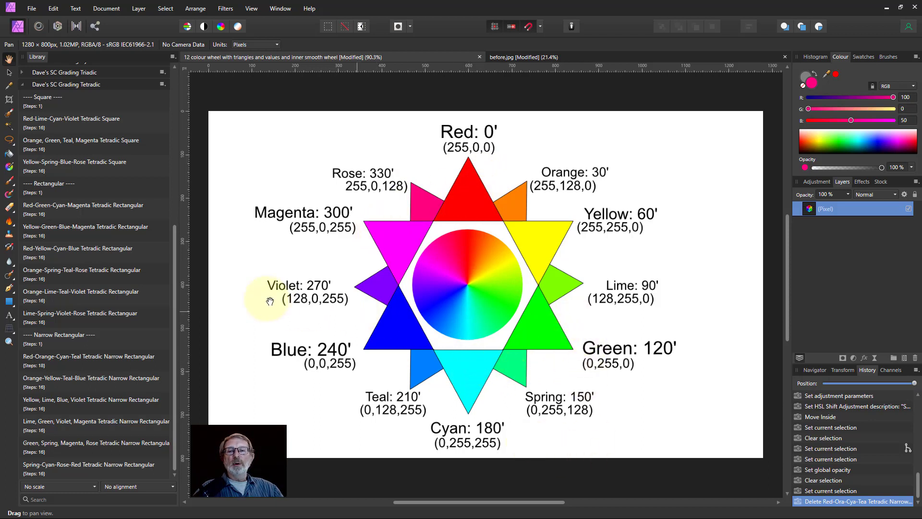
left_click(48, 125)
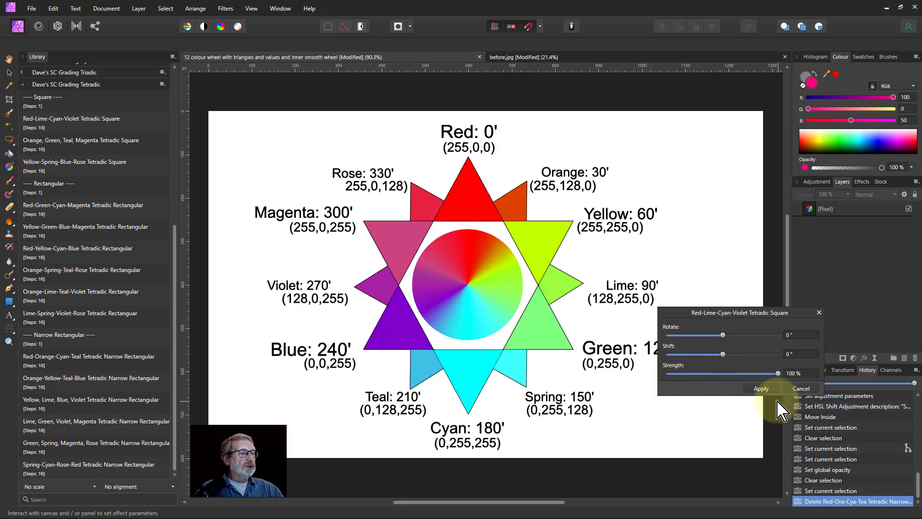
left_click(761, 388)
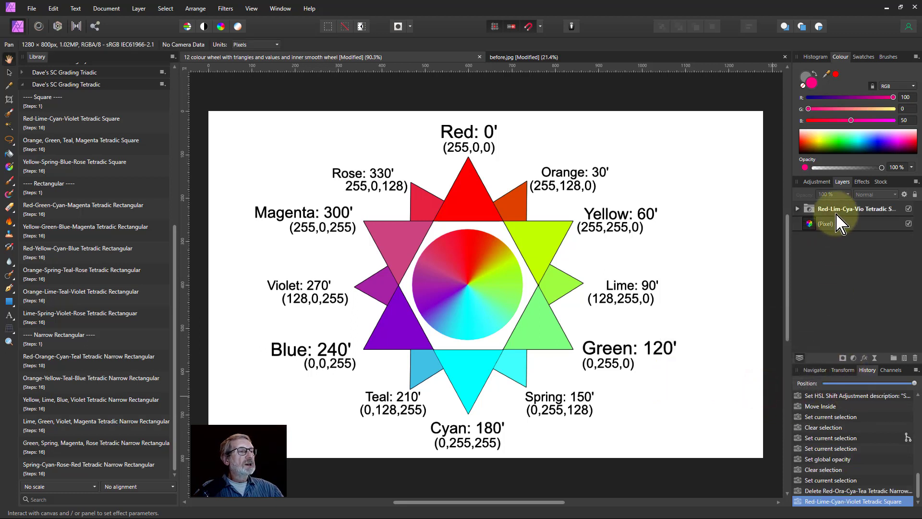
left_click(797, 208)
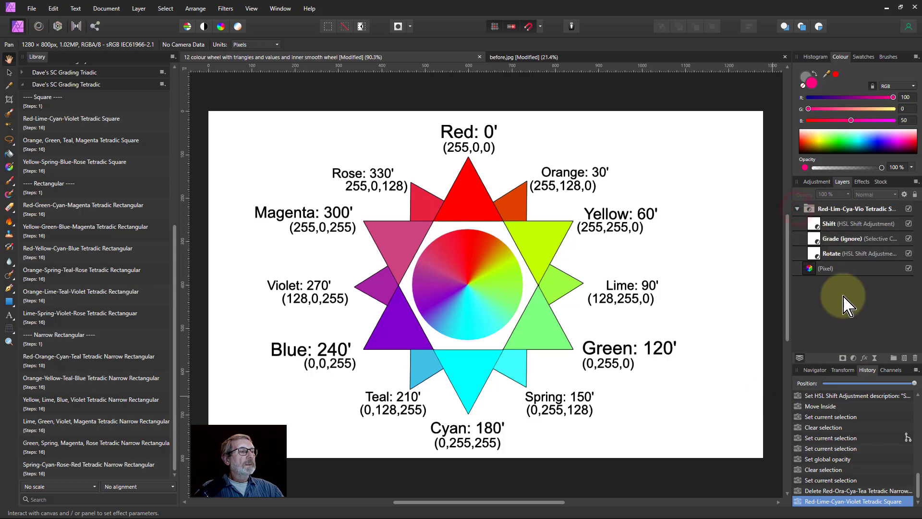
double_click(818, 254)
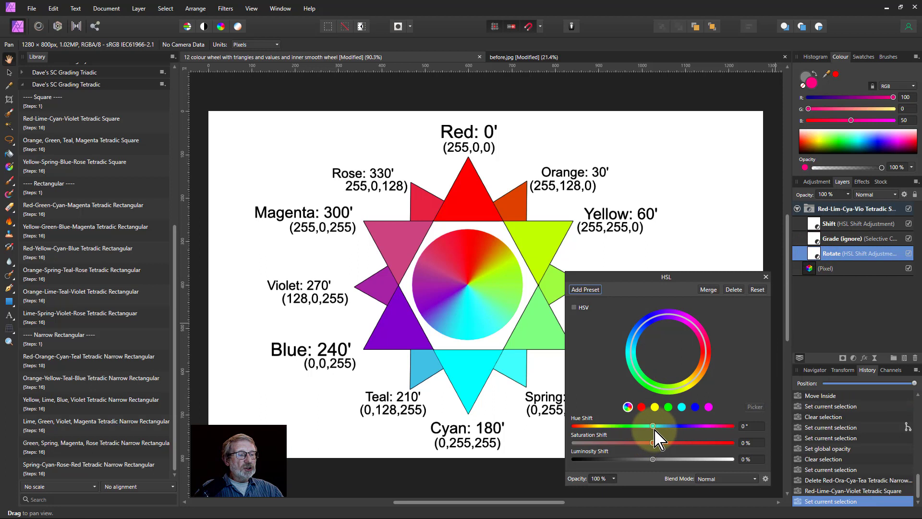
mouse_move(656, 428)
left_mouse_down()
mouse_move(664, 429)
mouse_move(649, 428)
left_mouse_up()
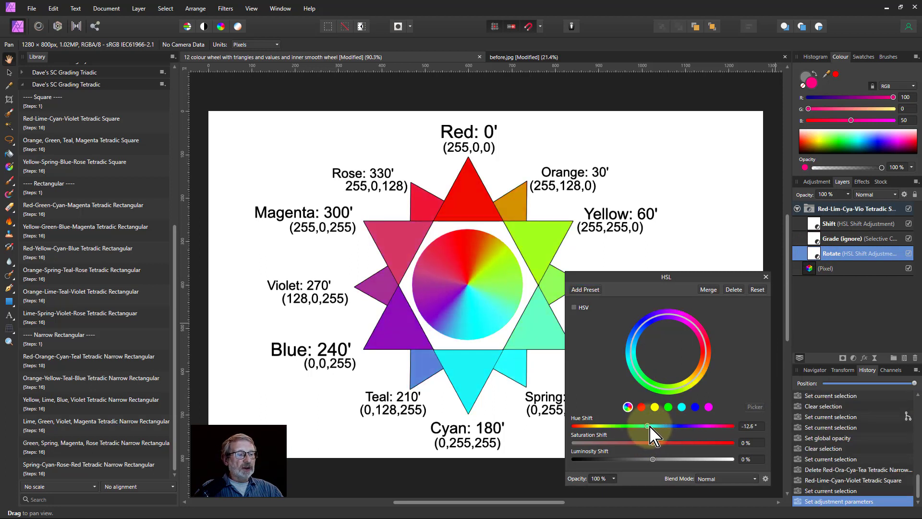
double_click(817, 224)
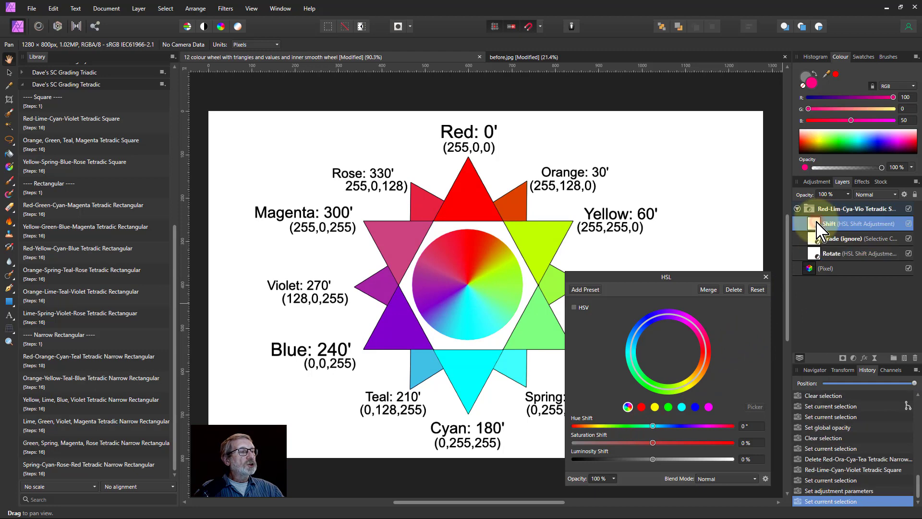
mouse_move(653, 427)
left_mouse_down()
mouse_move(671, 427)
mouse_move(653, 427)
left_mouse_up()
left_click(765, 277)
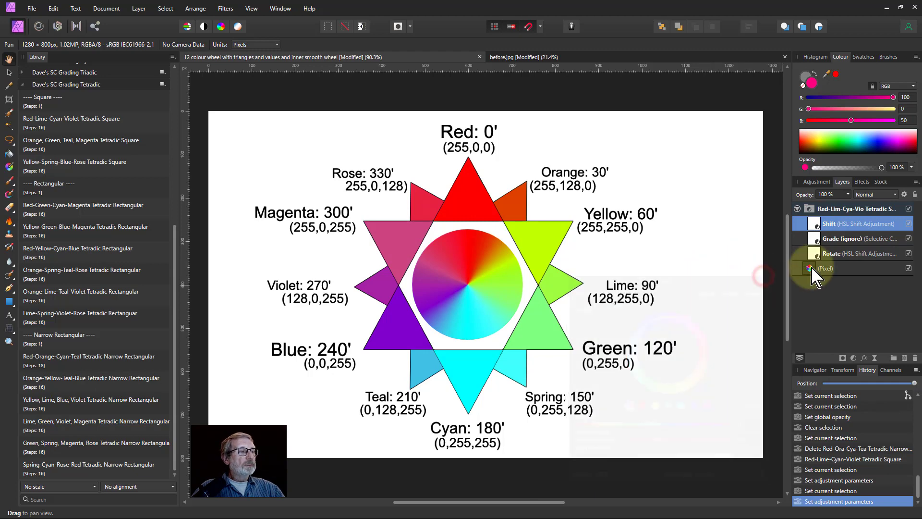
left_click(796, 208)
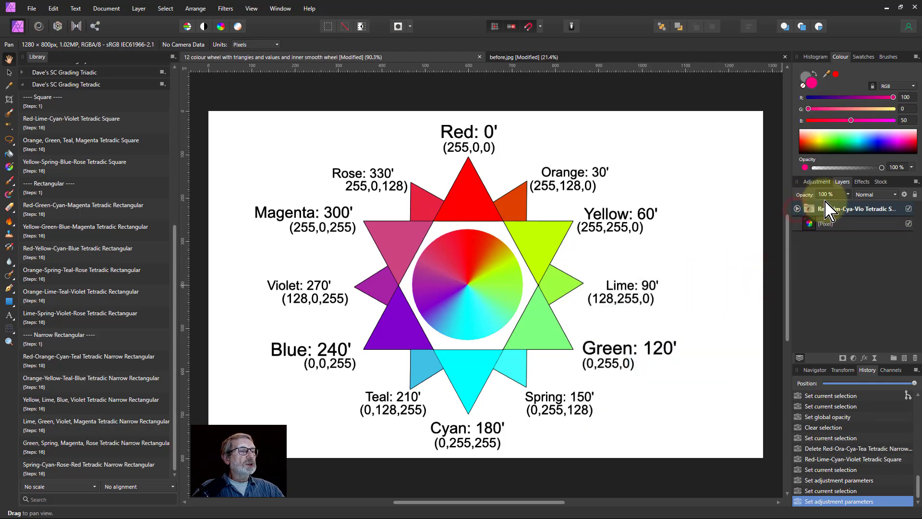
left_click(816, 210)
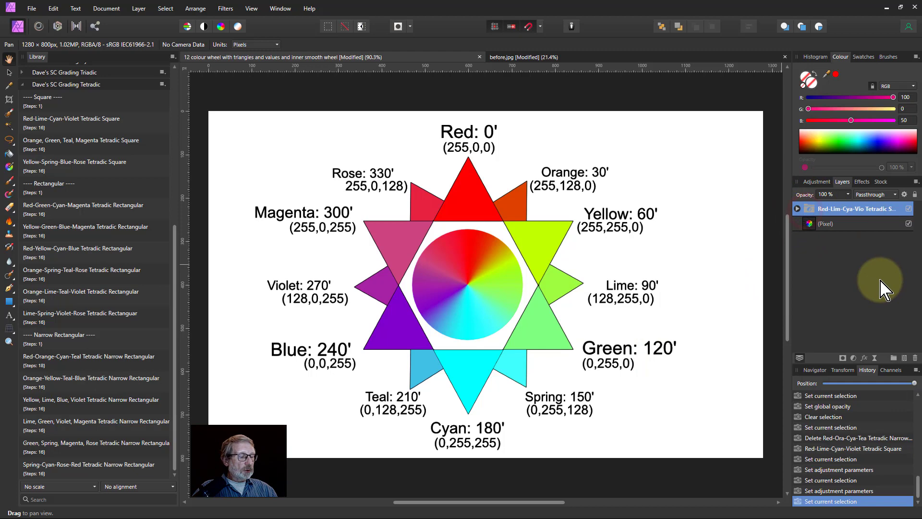
key("Delete")
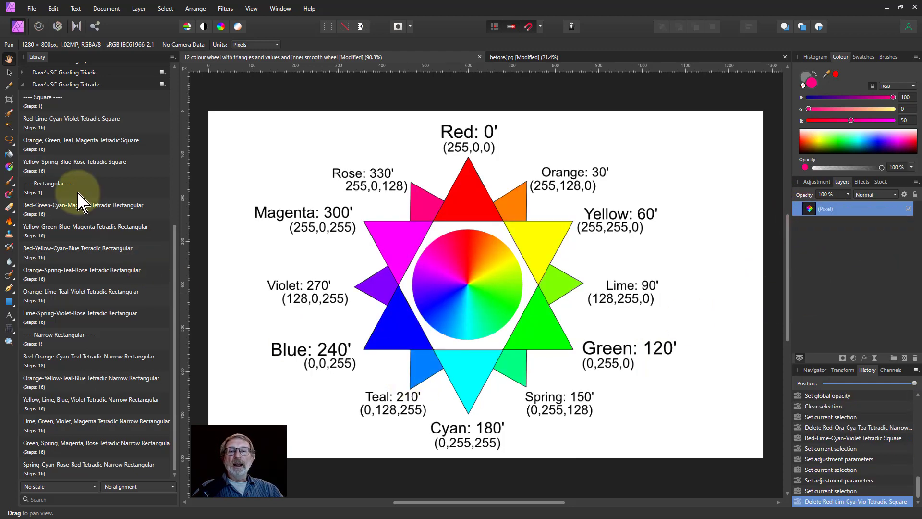
- Grade the colour wheel with the Red-Orange-Cyan-Teal Tetradic Narrow Rectangular macro after trying two others
left_click(67, 127)
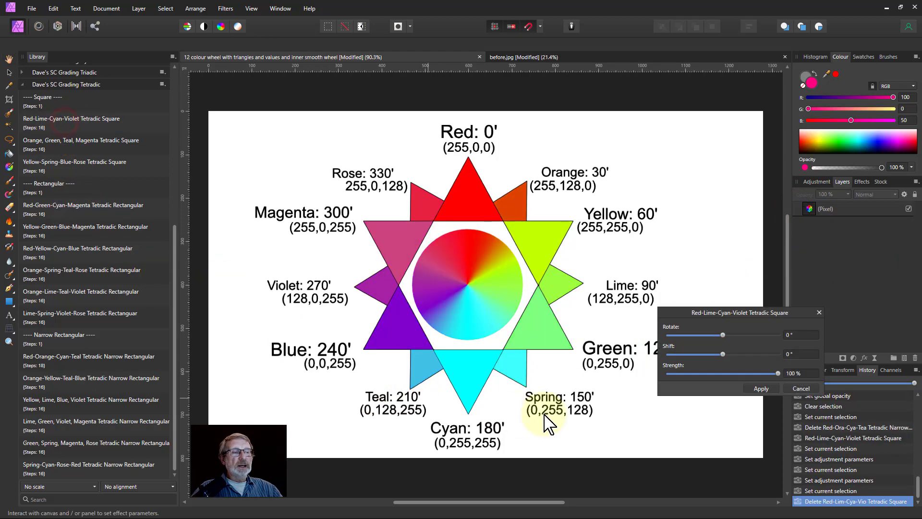
left_click(59, 206)
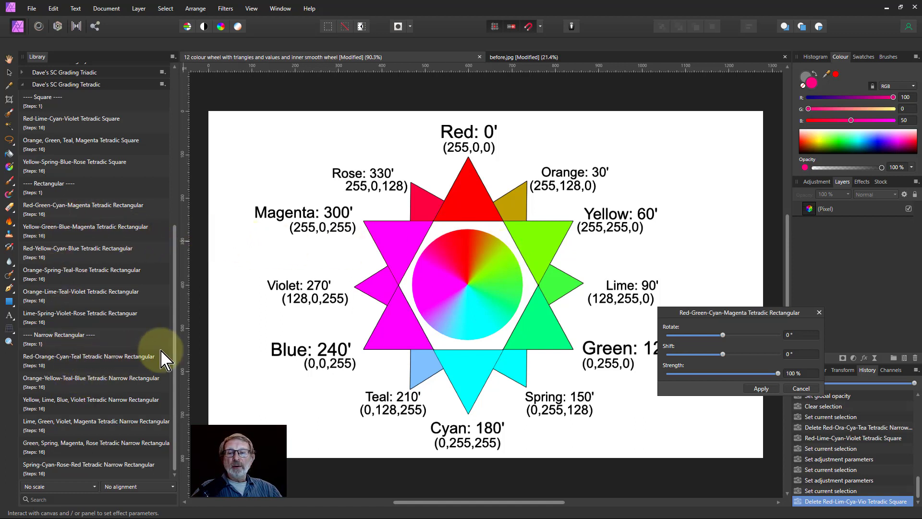
left_click(59, 363)
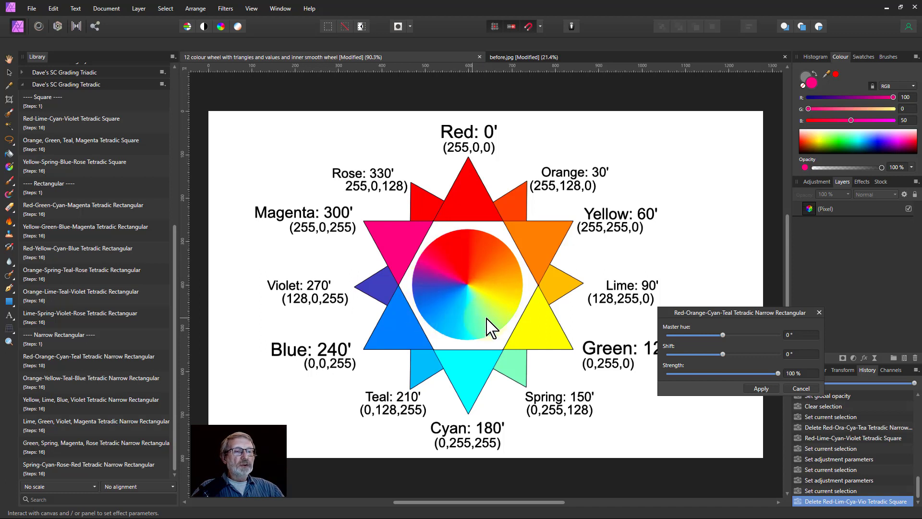
left_click(759, 387)
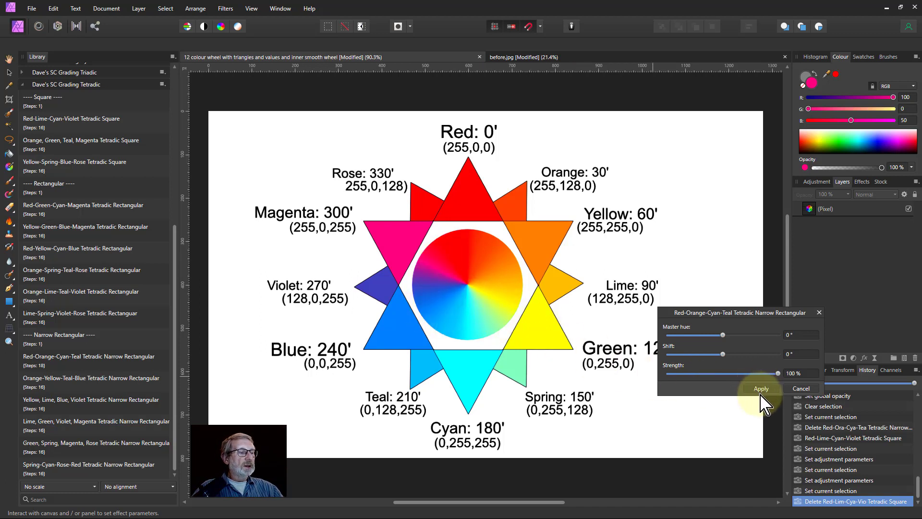
- Switch to before.jpg and preview the Tetradic Square and Rectangular grades on it
left_click(559, 58)
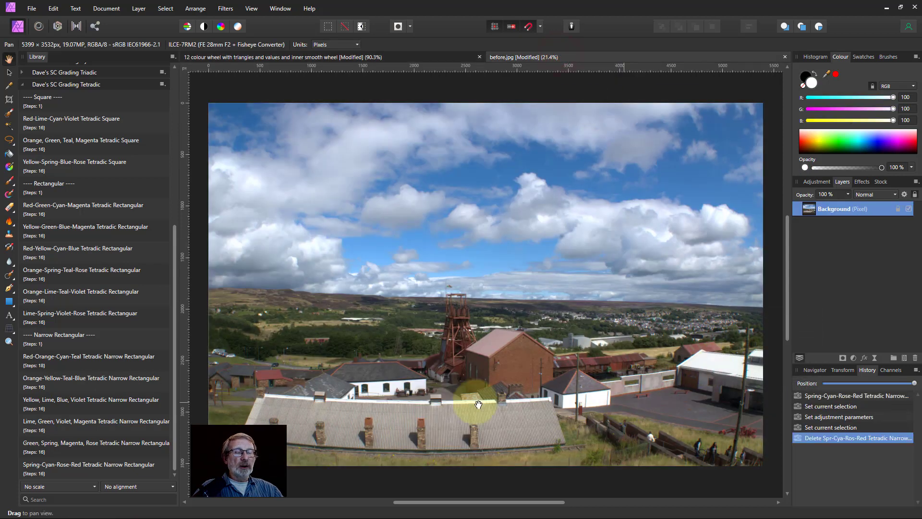
left_click(51, 121)
left_click(63, 144)
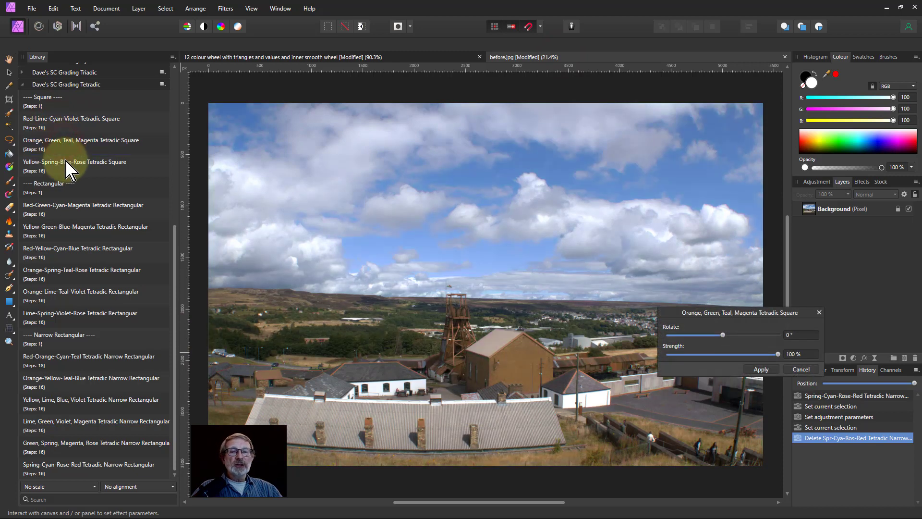
left_click(67, 166)
left_click(72, 208)
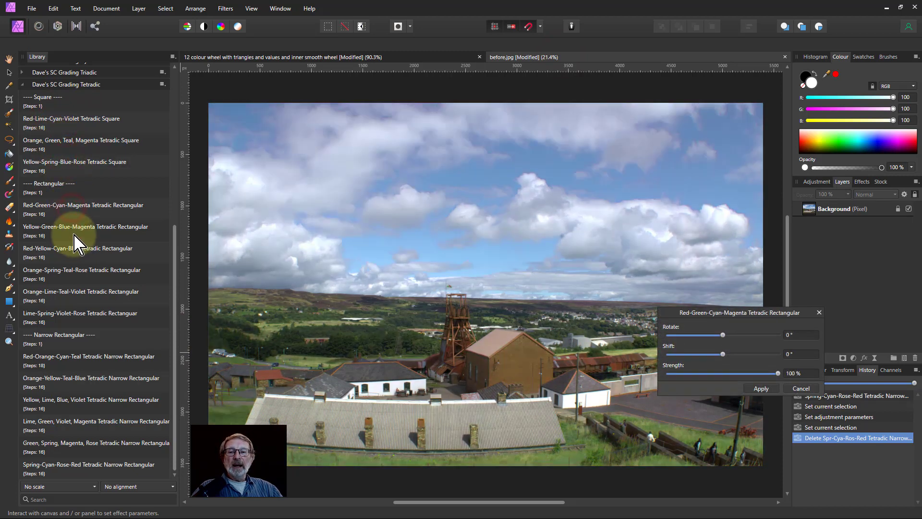
left_click(76, 233)
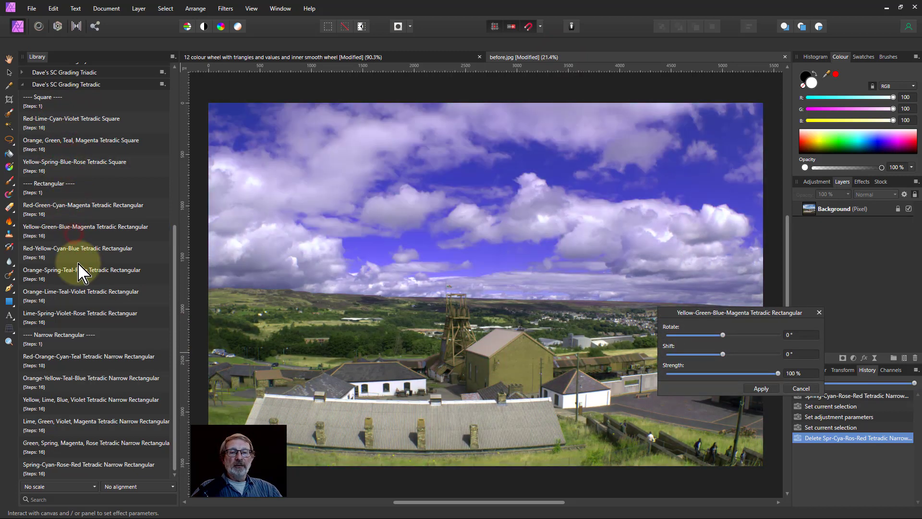
- Apply the Spring-Cyan-Rose-Red Tetradic Narrow Rectangular grade to the colliery photo
left_click(83, 359)
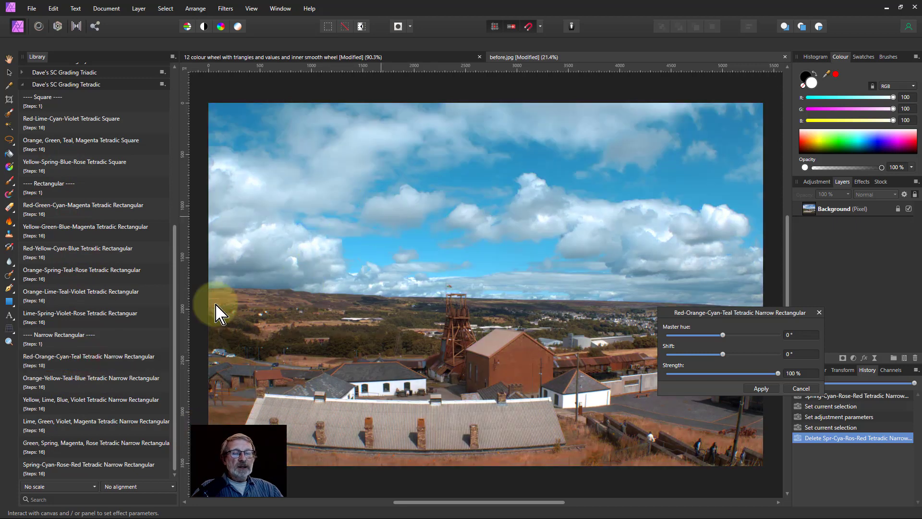
left_click(73, 468)
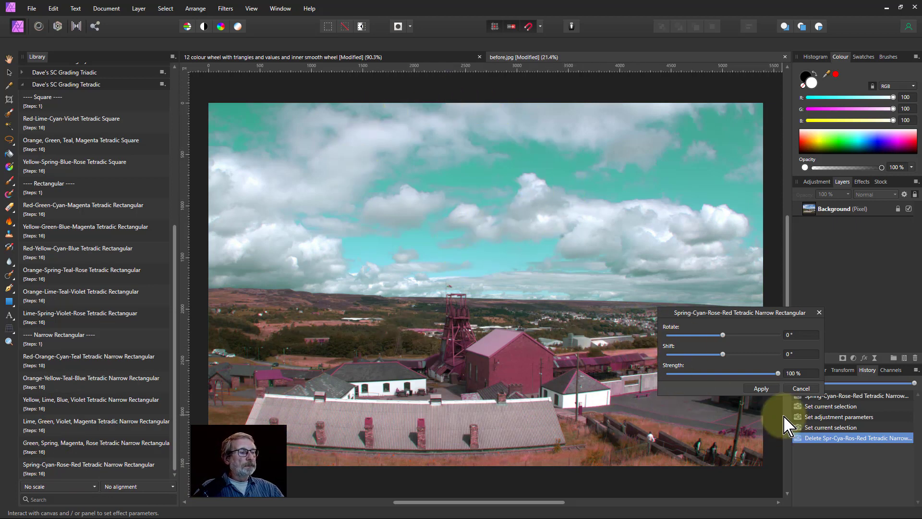
left_click(761, 389)
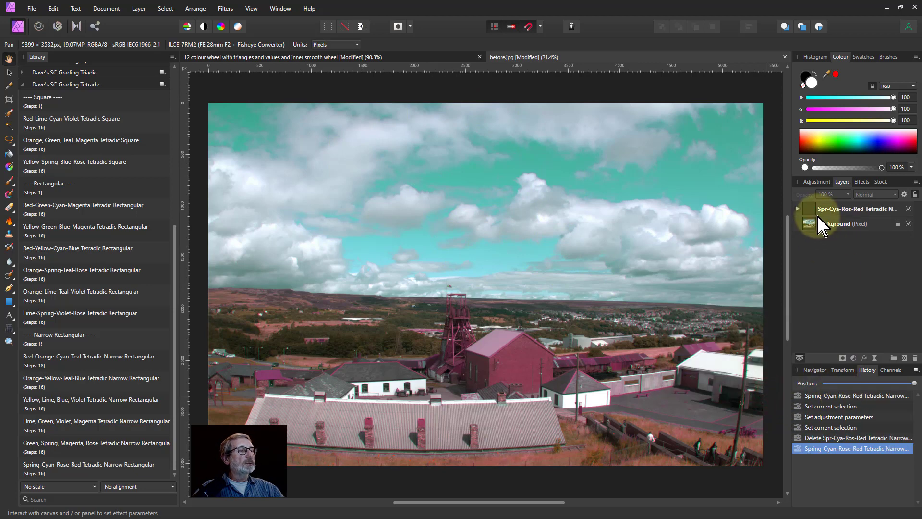
- Select the new macro group and expand it to show Shift, Grade (leave) and Rotate
left_click(811, 212)
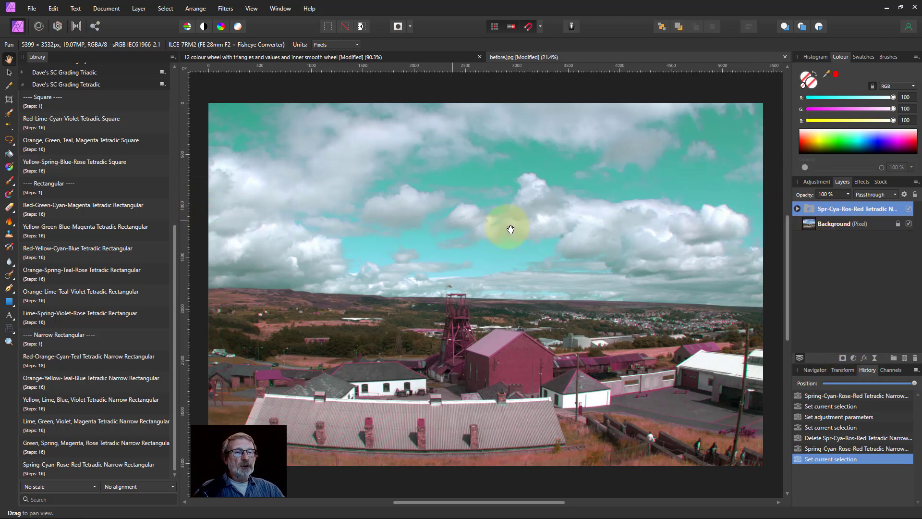
left_click(798, 208)
- Set the Grade (leave) layer's Cyans to Magenta 50% so the sky turns blue
double_click(815, 239)
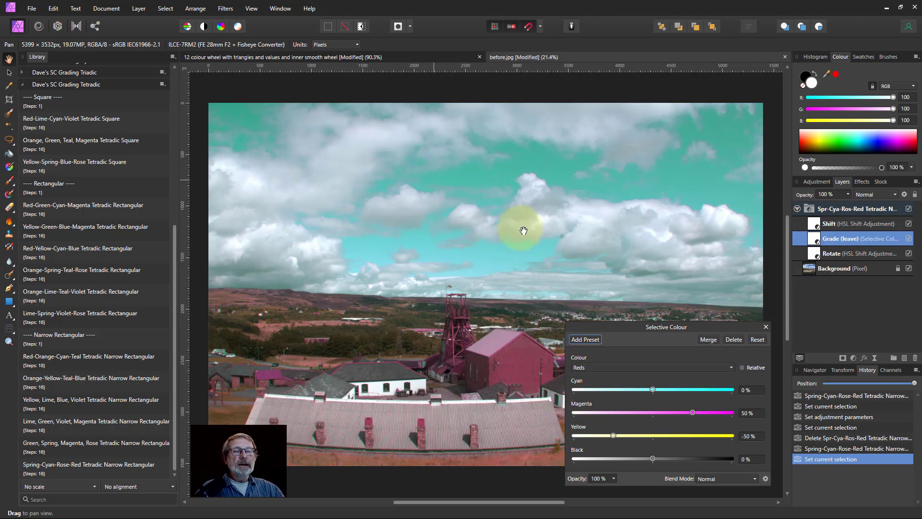
left_click(607, 367)
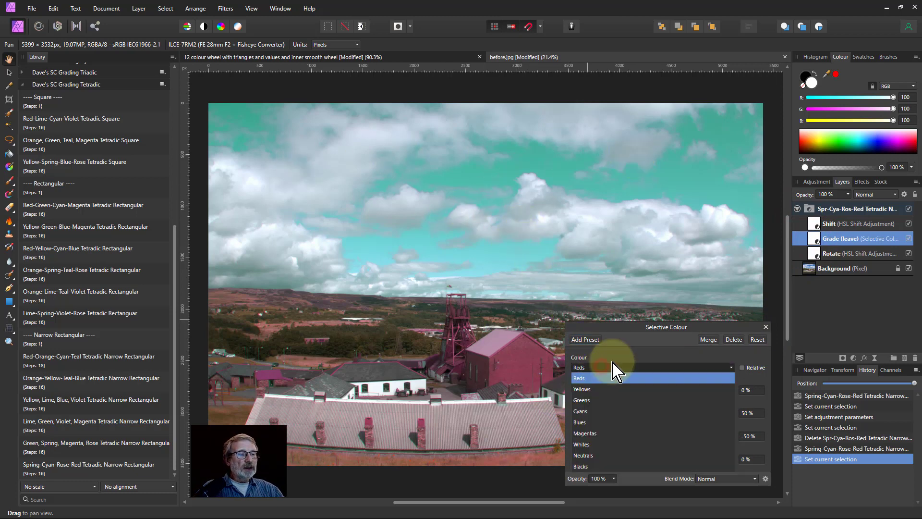
left_click(599, 412)
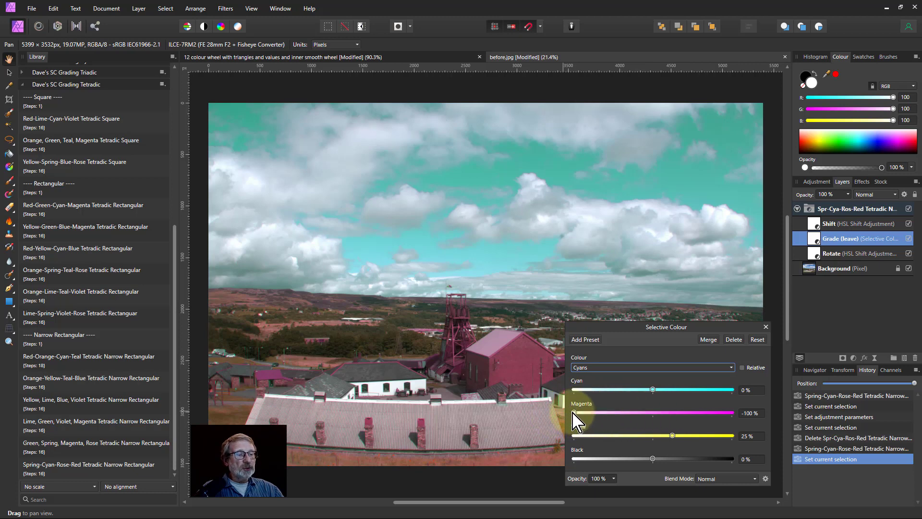
left_click_drag(578, 413, 624, 414)
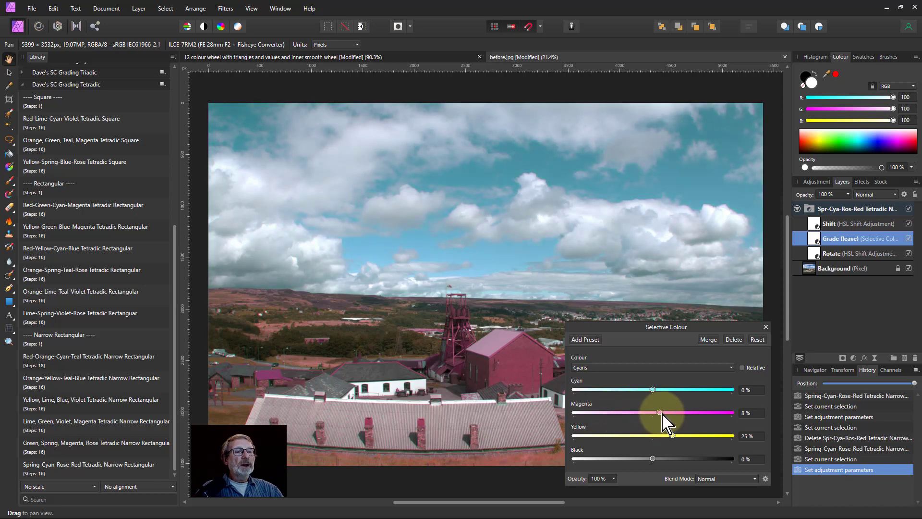
left_click_drag(667, 422, 699, 420)
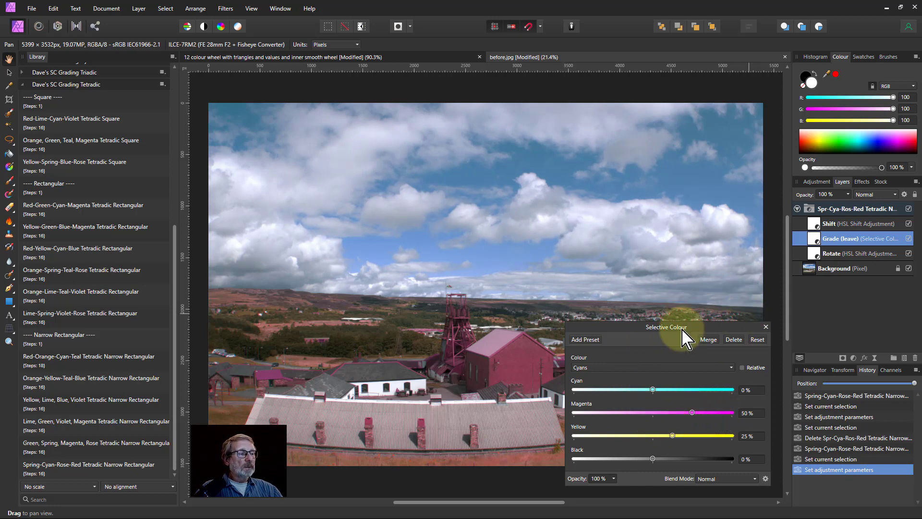
left_click(766, 327)
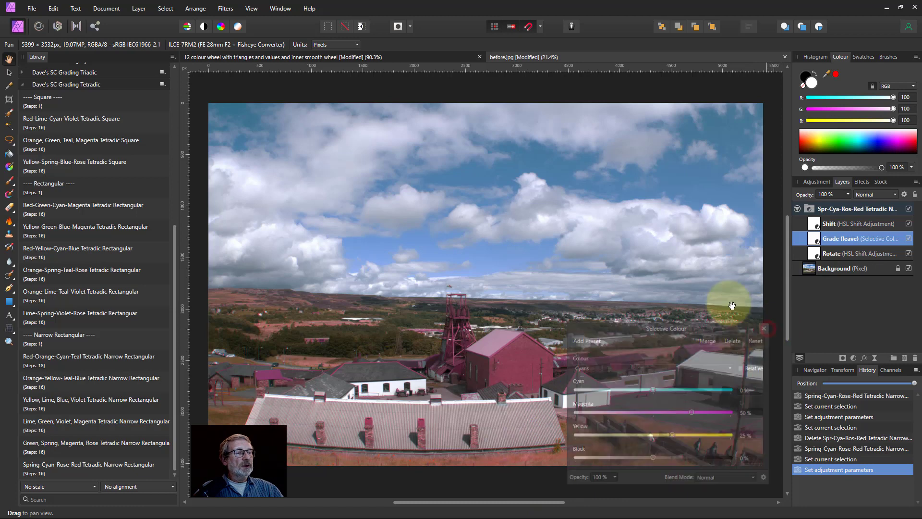